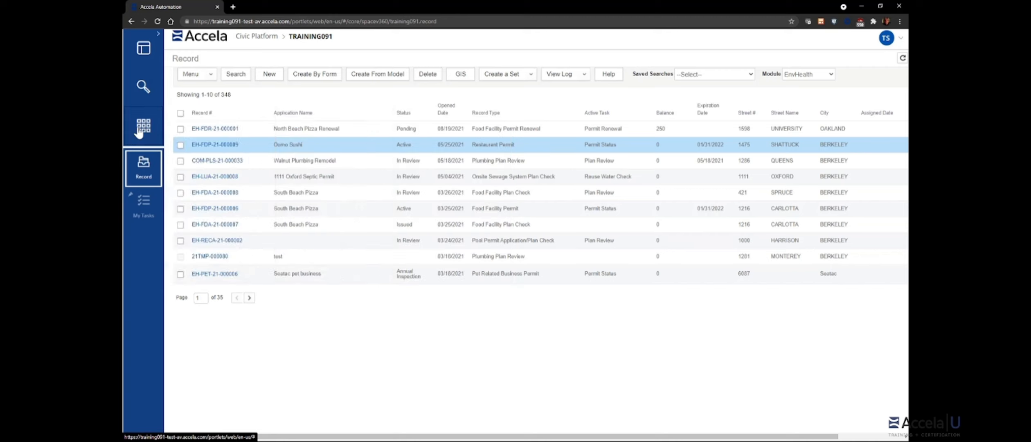
Step: Open My Tasks from the left sidebar, showing 5 workflow tasks and 4 inspections
click(139, 216)
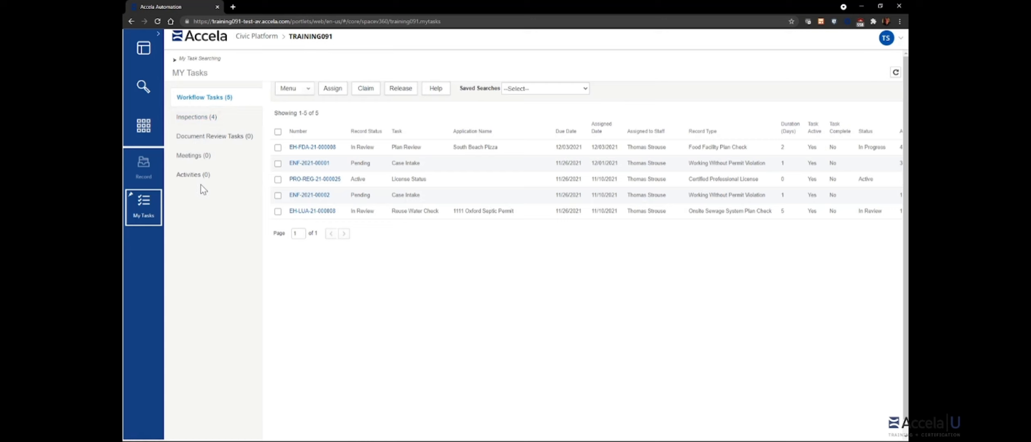
click(200, 118)
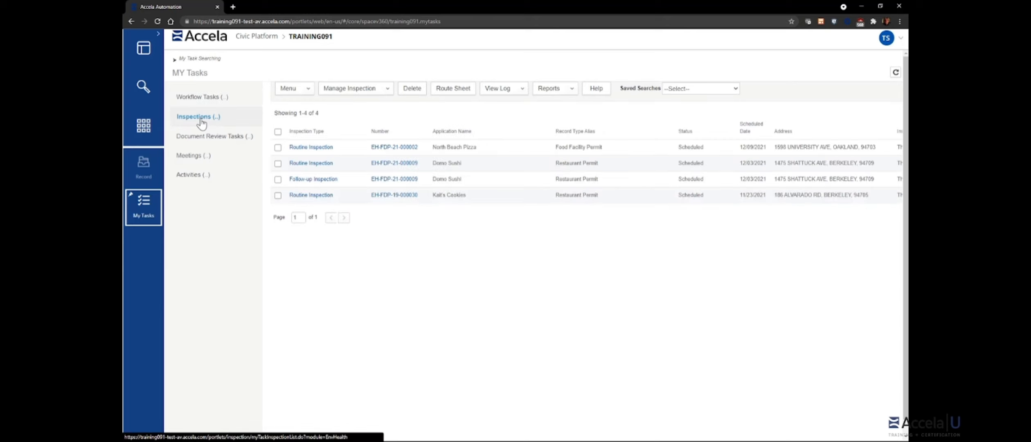
click(204, 139)
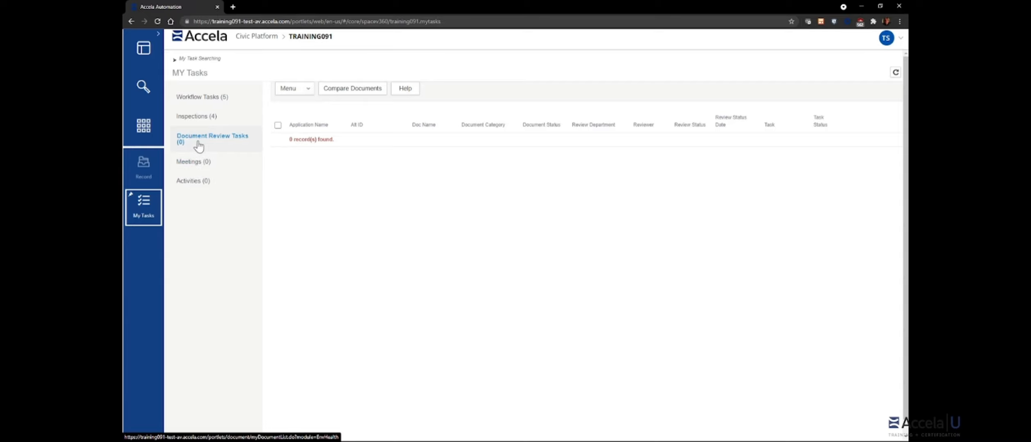
click(202, 98)
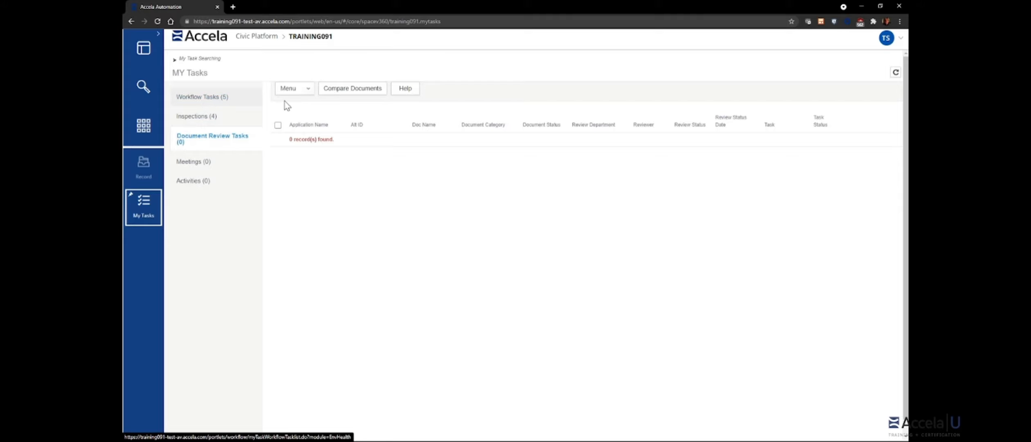
click(239, 106)
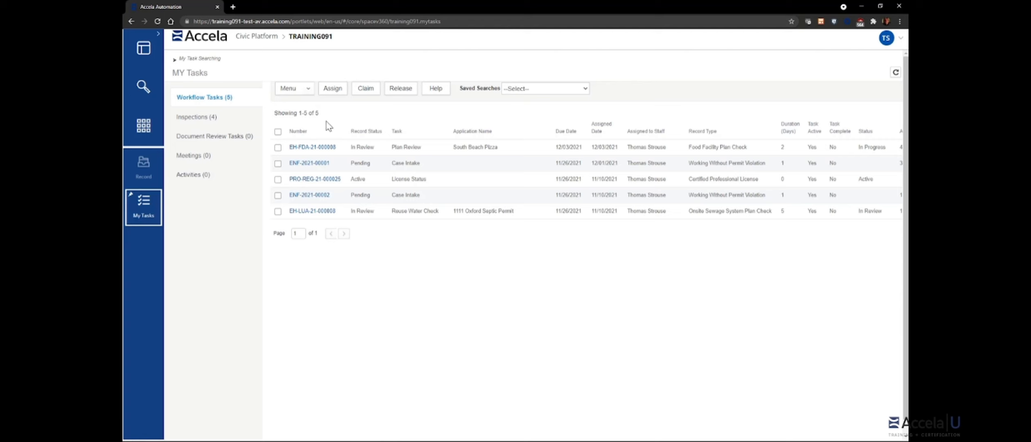
Step: Open the Display Order settings for the My Tasks tabs from the Menu dropdown
click(310, 92)
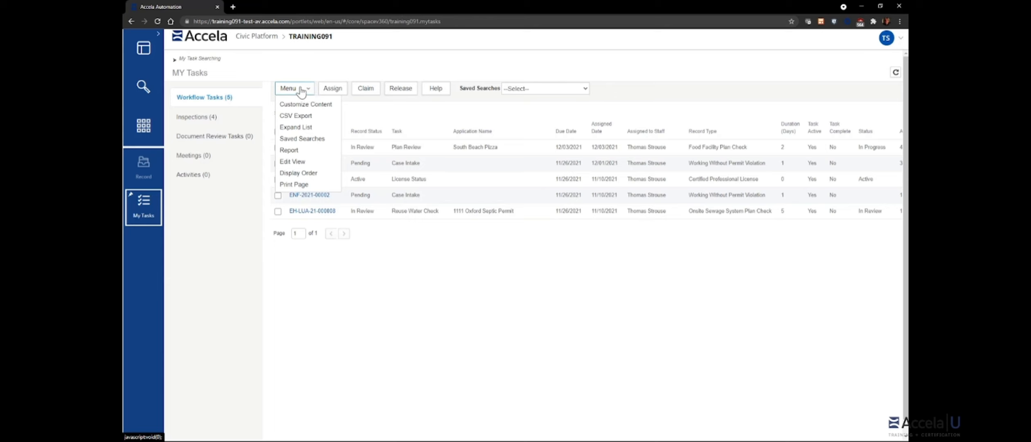
click(304, 174)
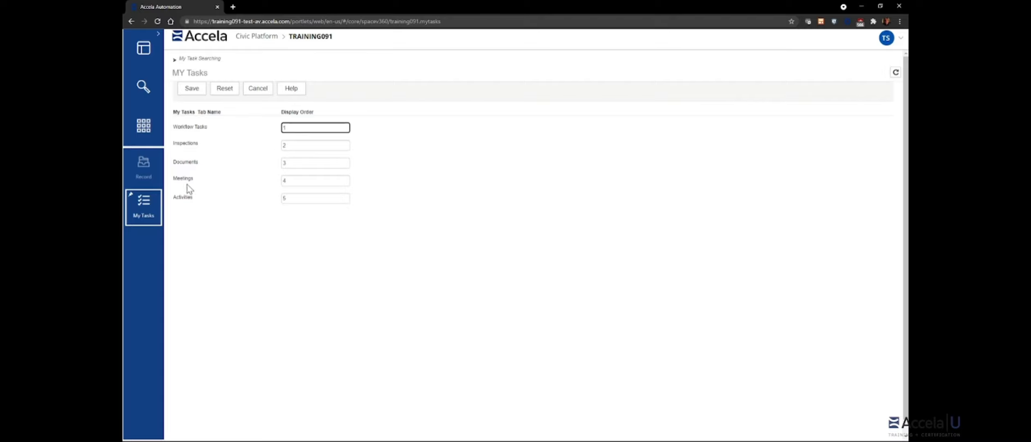
Step: Cancel the Display Order form, leaving the tab order unchanged
click(255, 90)
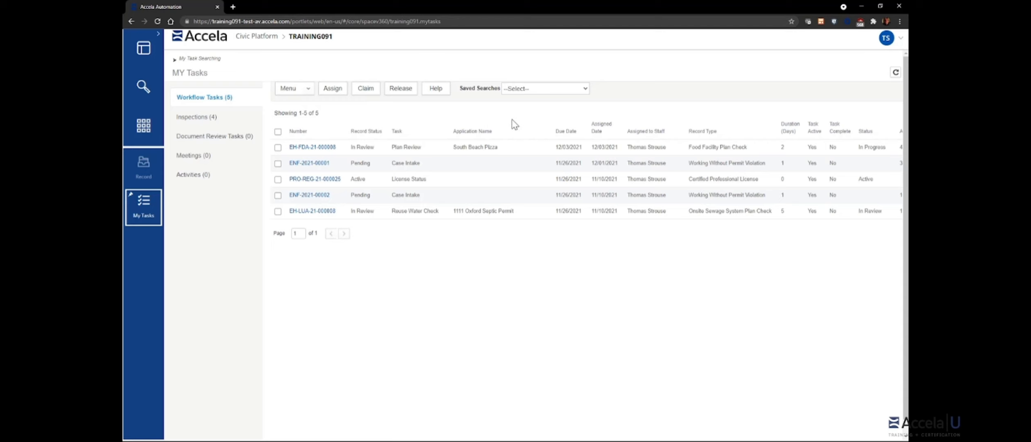
click(546, 89)
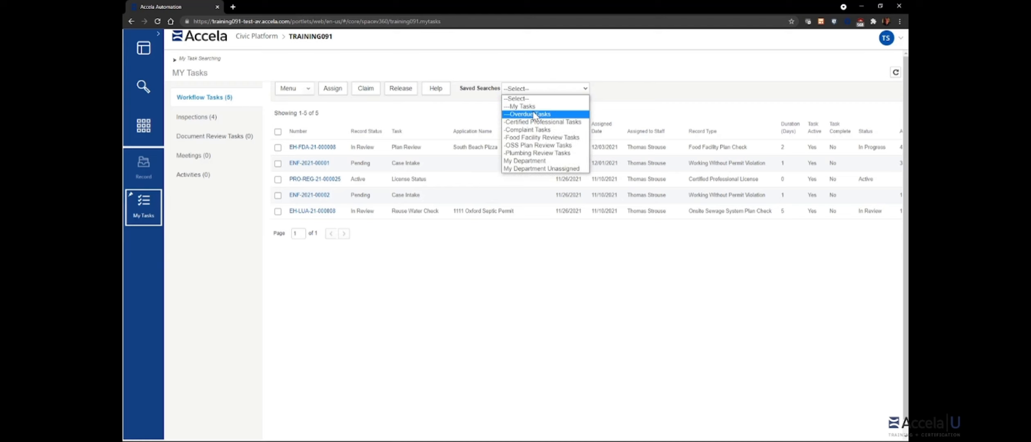
click(469, 117)
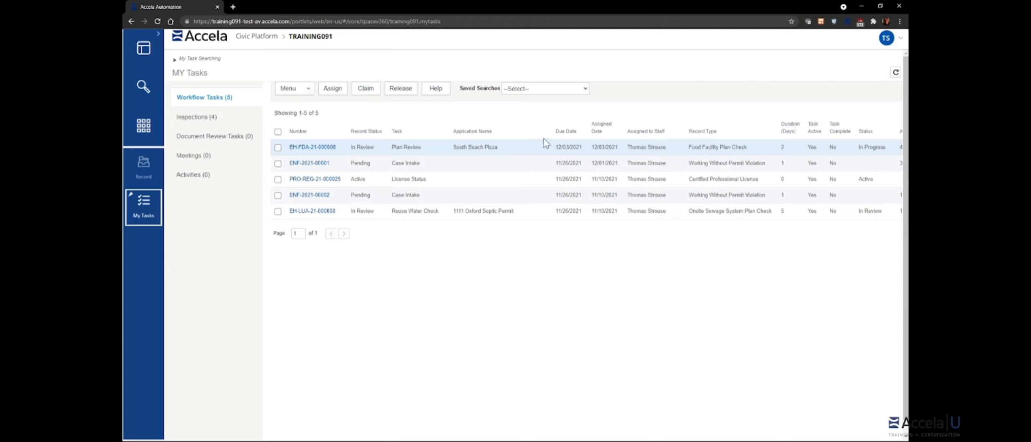
Step: Sort the workflow tasks by due date, latest first, then show the four inspections
click(566, 131)
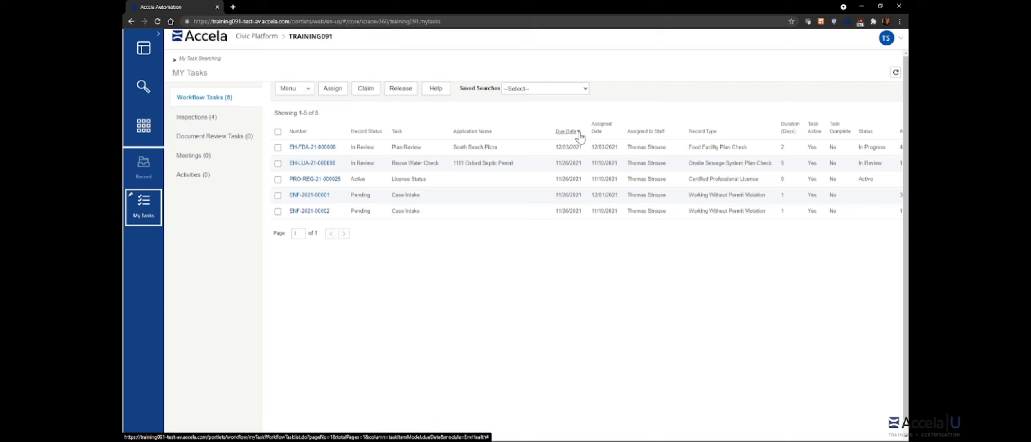
click(577, 132)
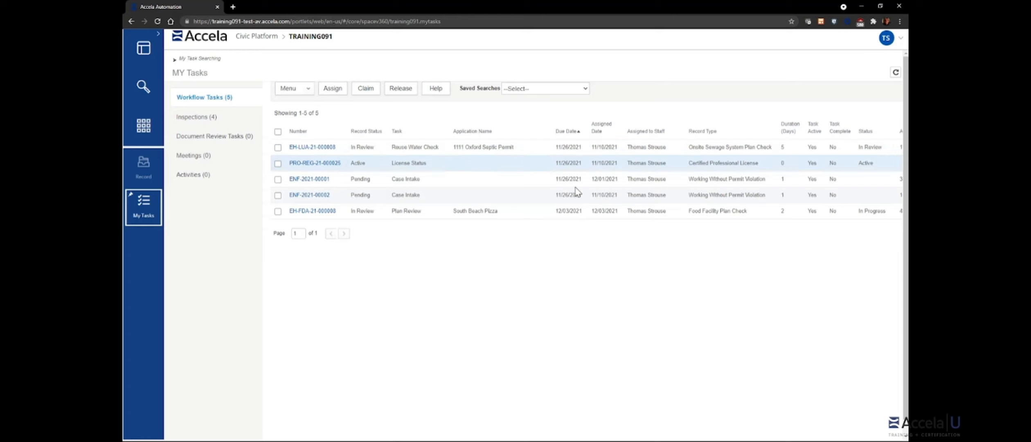
click(577, 132)
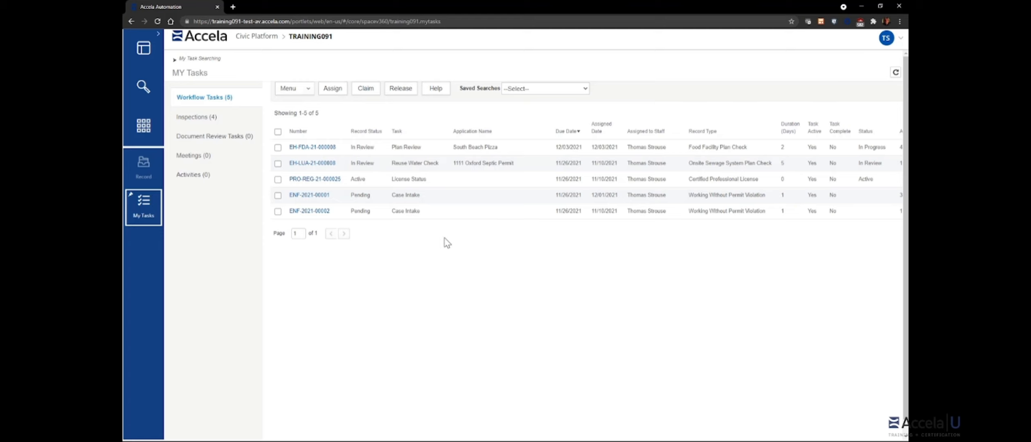
click(211, 120)
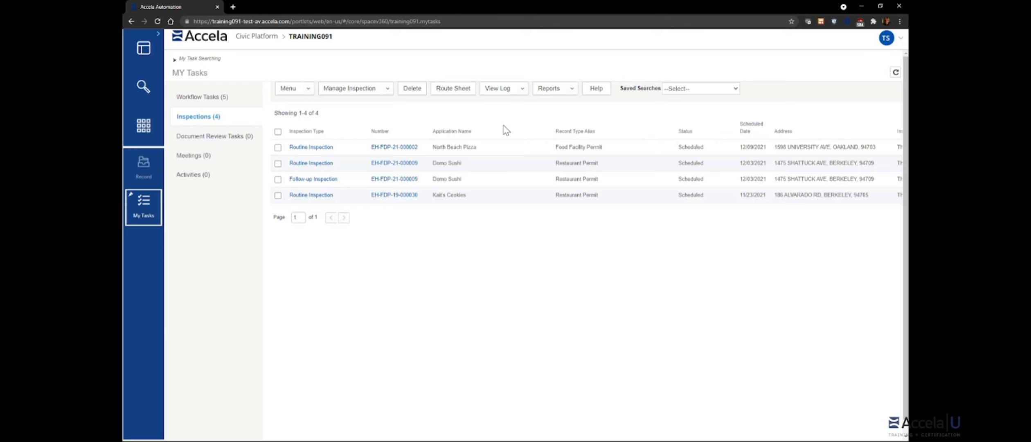
Step: Switch back to the Workflow Tasks (5) tab
click(215, 101)
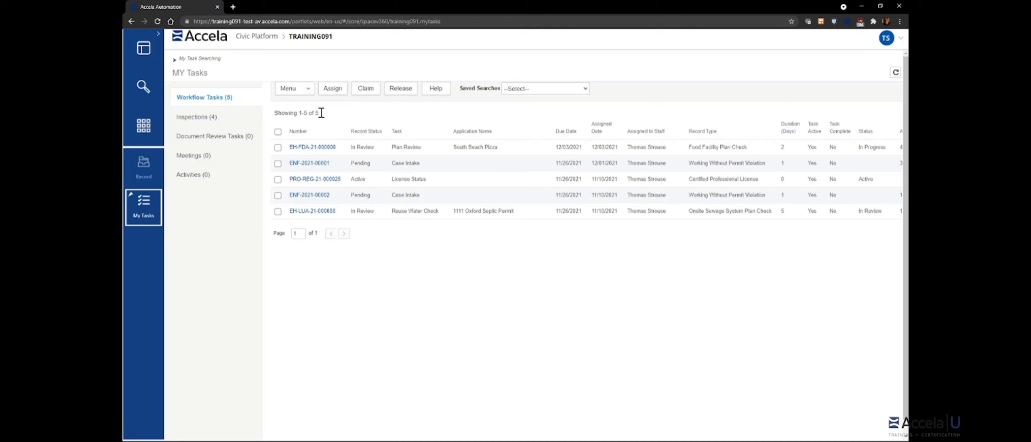
Step: Expand My Task Searching to view the current user and Environmental Health Administration criteria
click(176, 61)
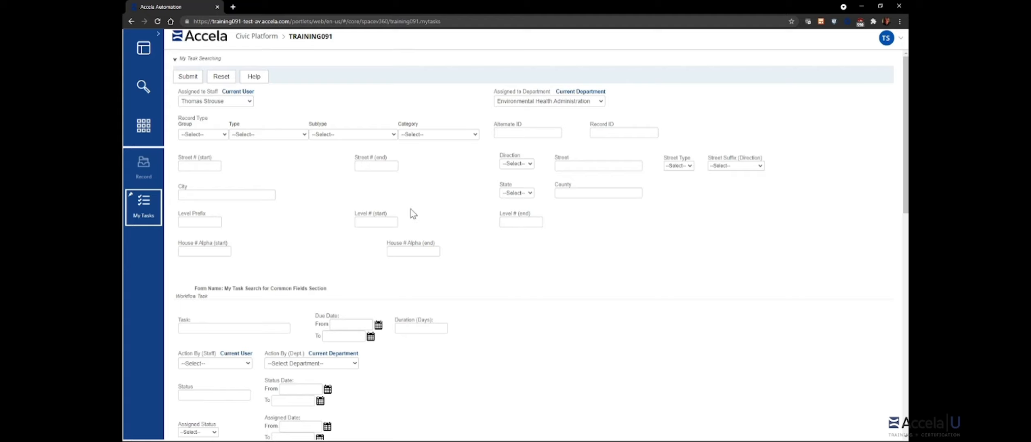
scroll(489, 253, down, 5)
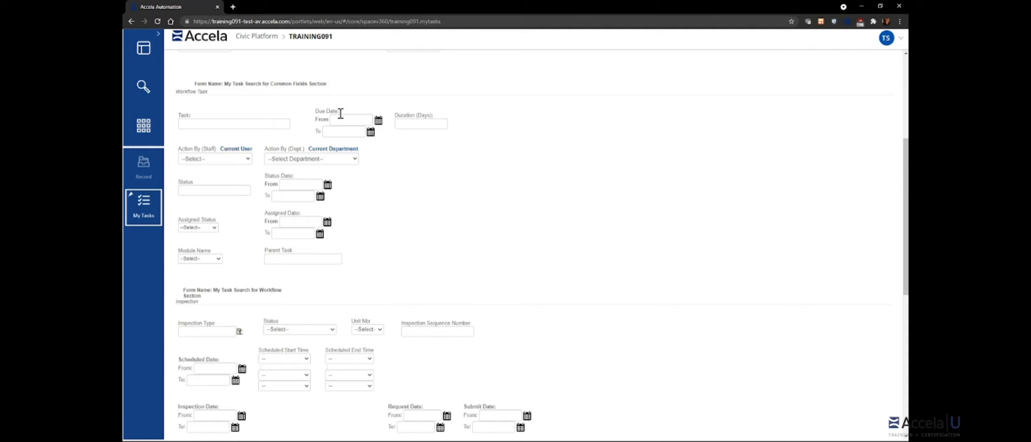
scroll(470, 205, down, 5)
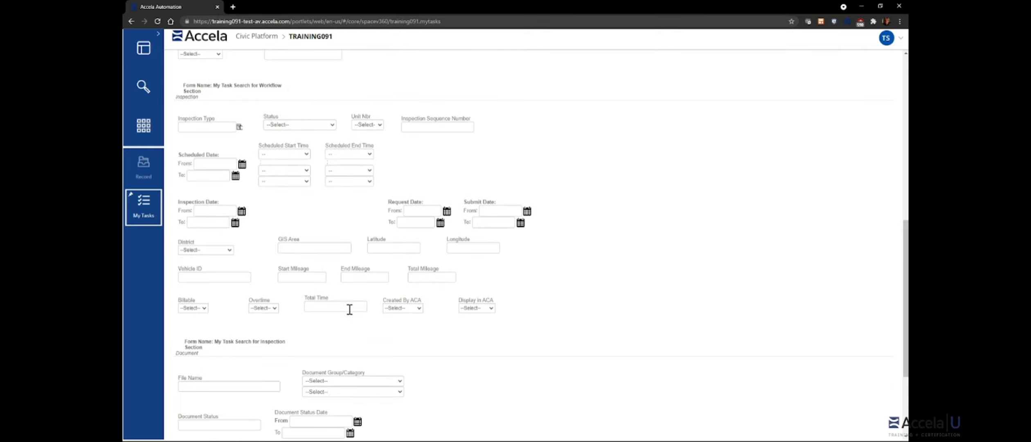
scroll(544, 268, down, 1)
scroll(546, 268, down, 3)
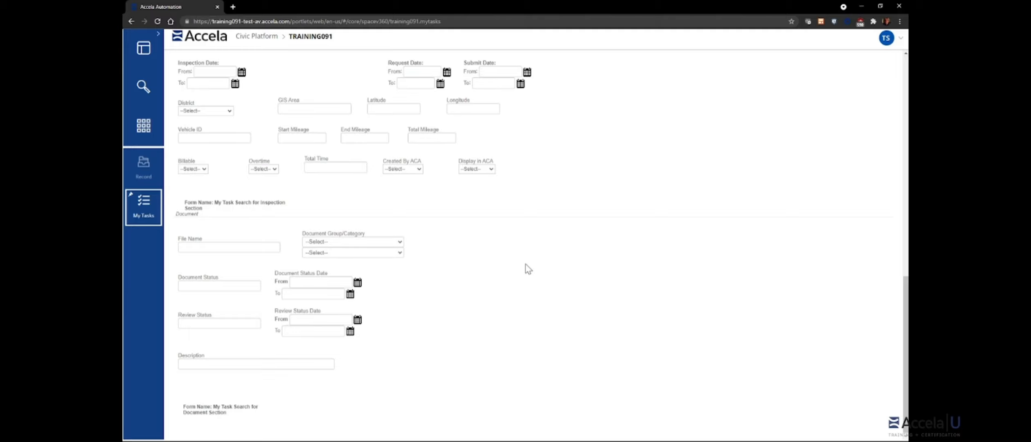
scroll(528, 269, up, 6)
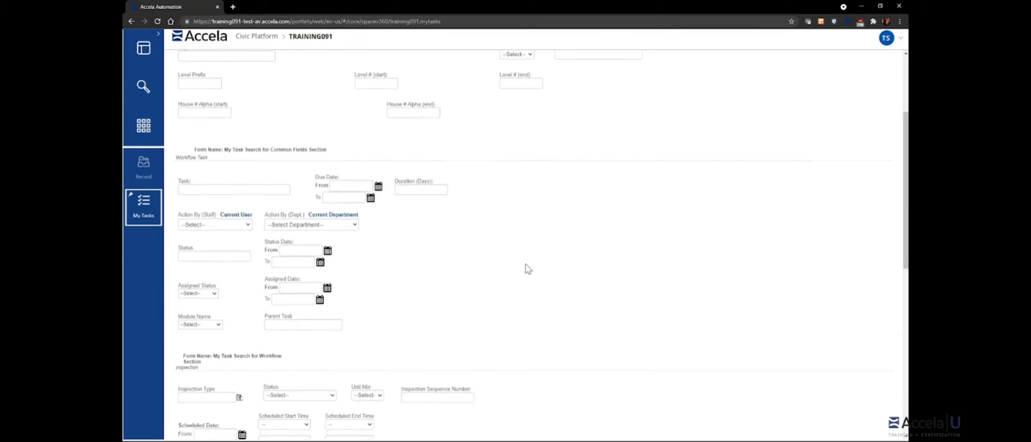
scroll(528, 268, up, 3)
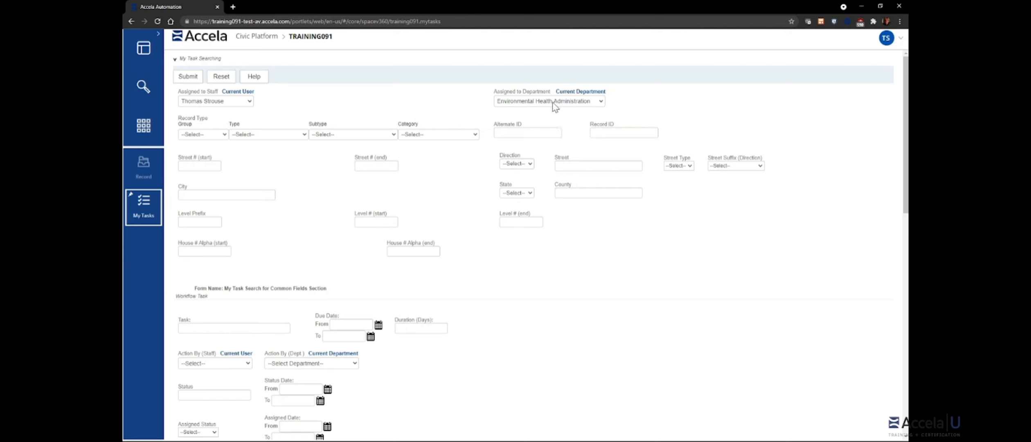
Step: Search for tasks assigned to a different staff member
click(245, 102)
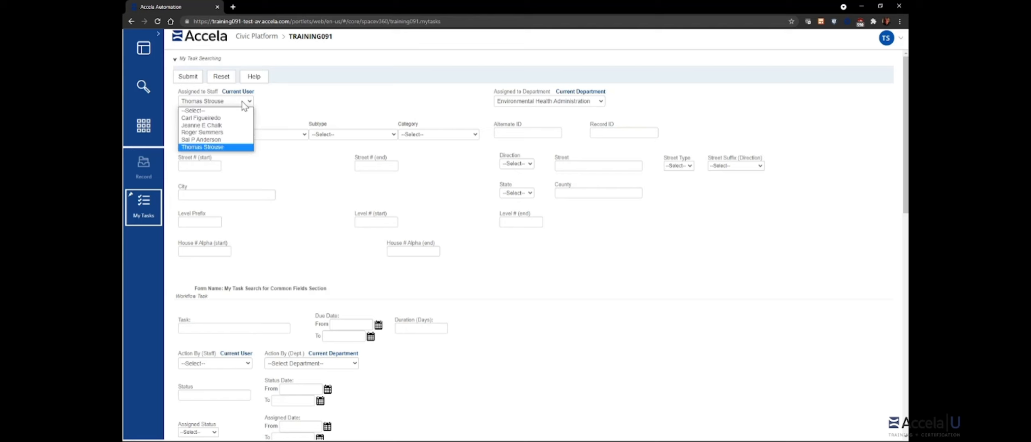
click(204, 118)
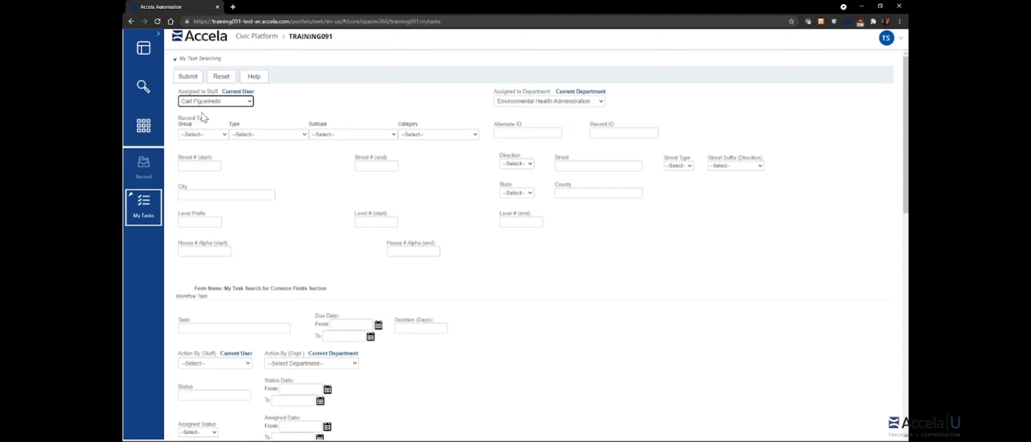
click(188, 76)
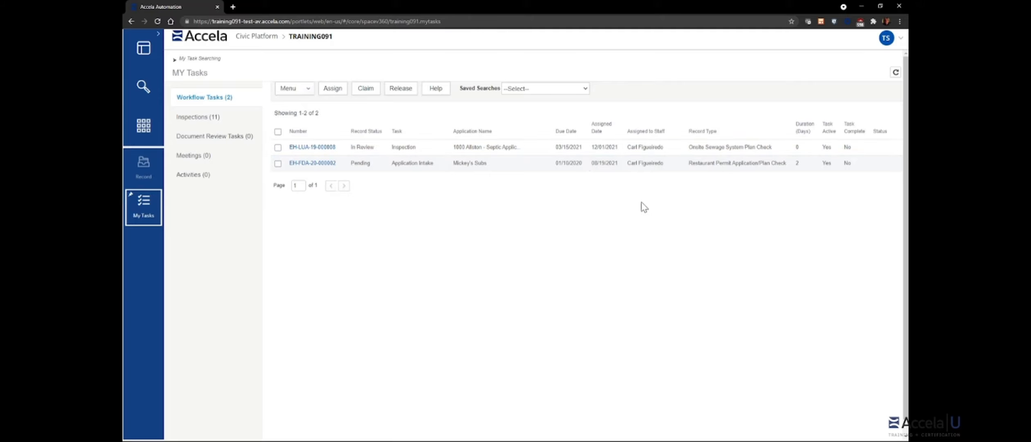
Step: Search again with Assigned to Staff set back to Current User
click(175, 62)
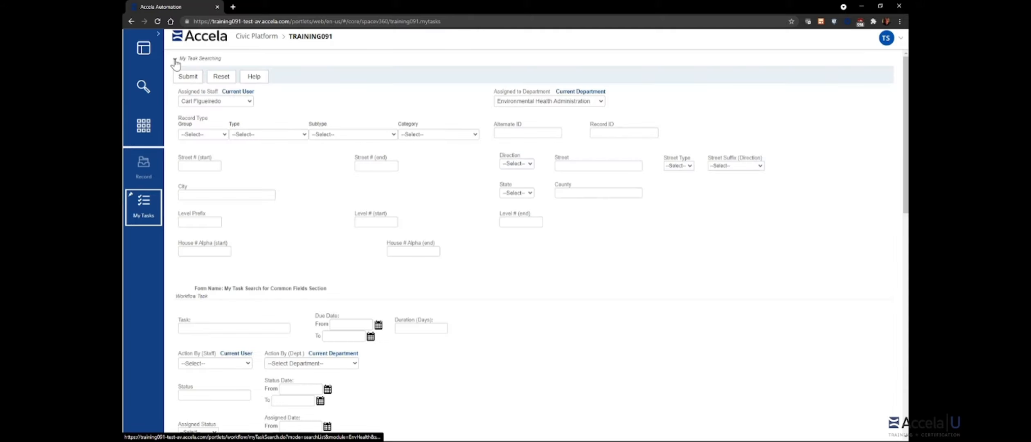
click(248, 102)
click(247, 93)
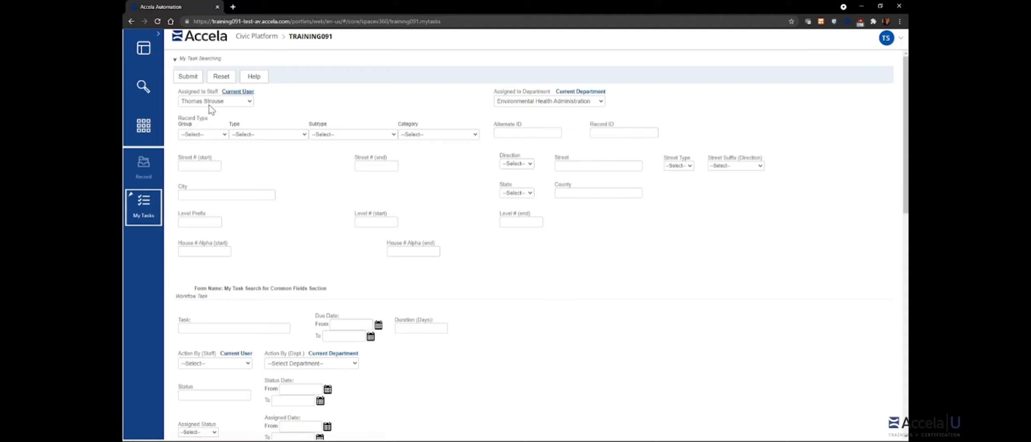
click(187, 76)
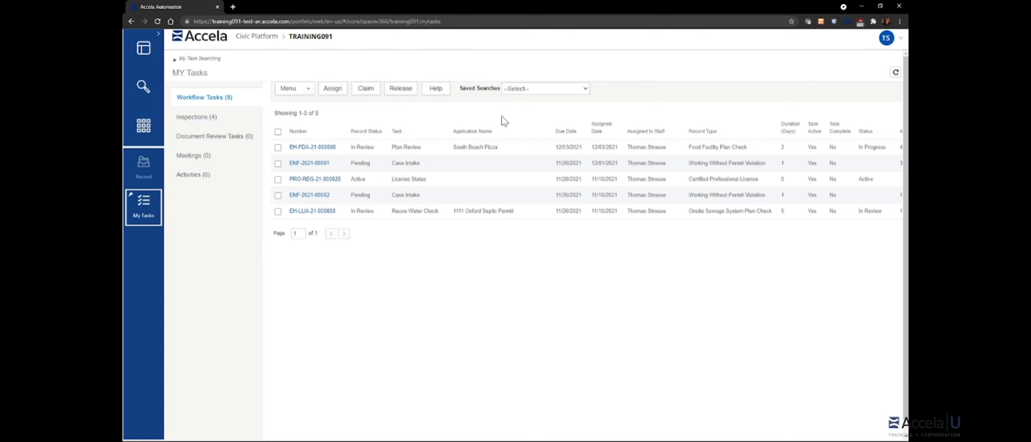
click(553, 92)
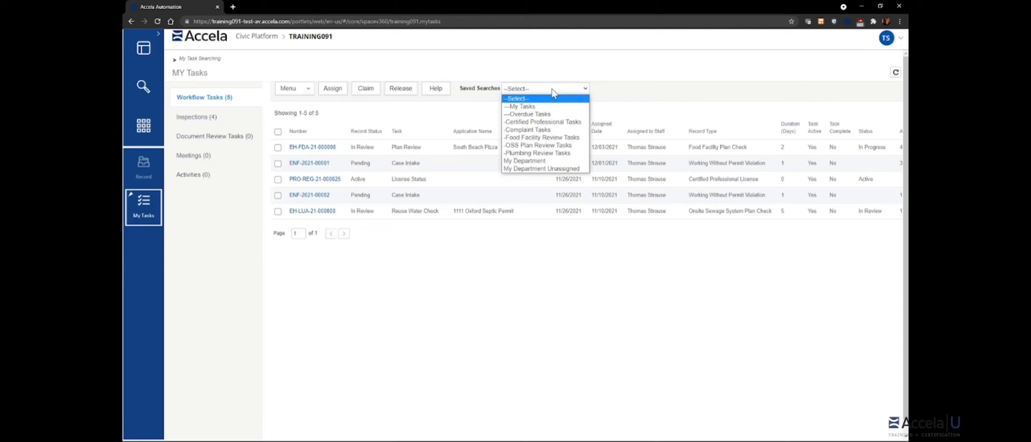
Step: Apply the My Department Unassigned saved search, narrowing workflow tasks to three
click(624, 105)
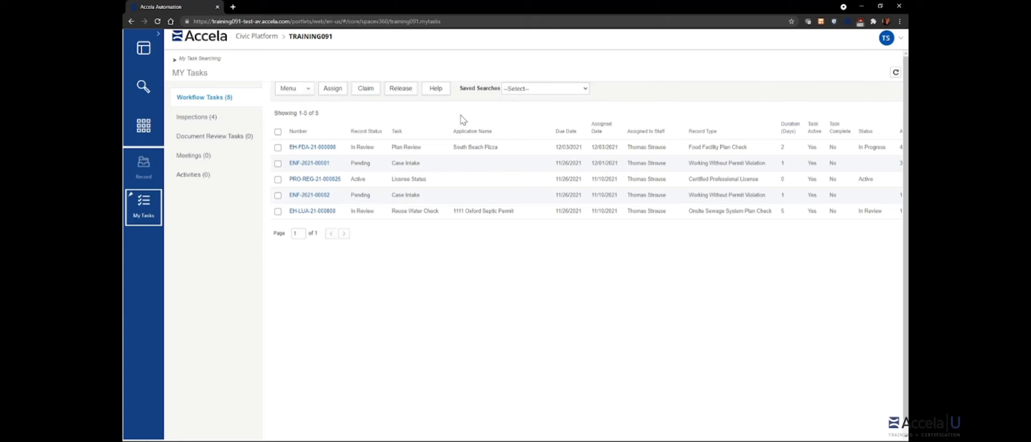
click(583, 90)
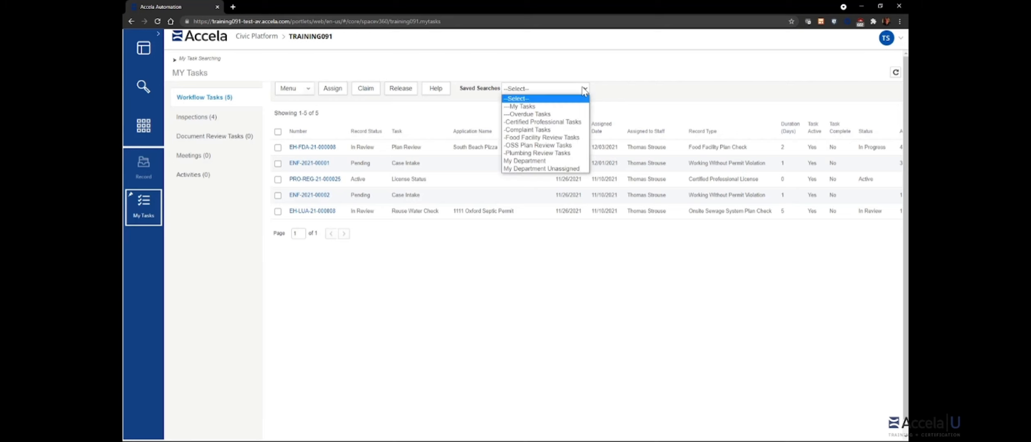
click(631, 98)
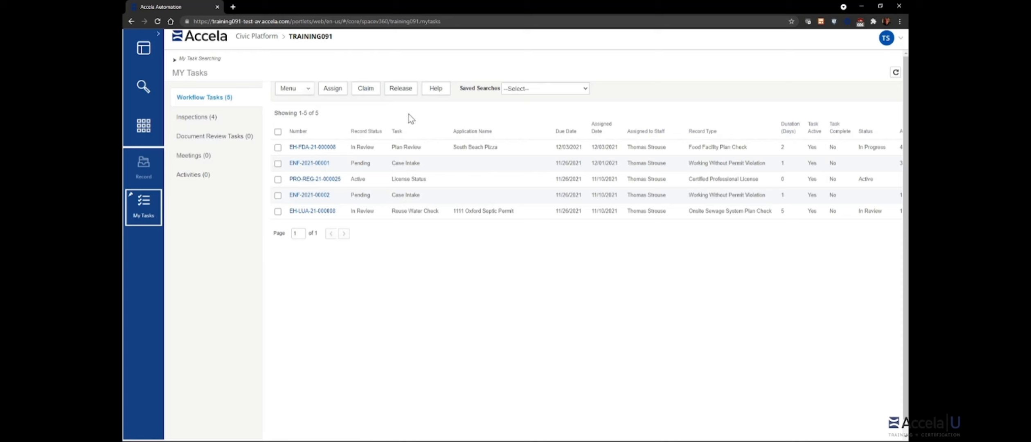
click(560, 88)
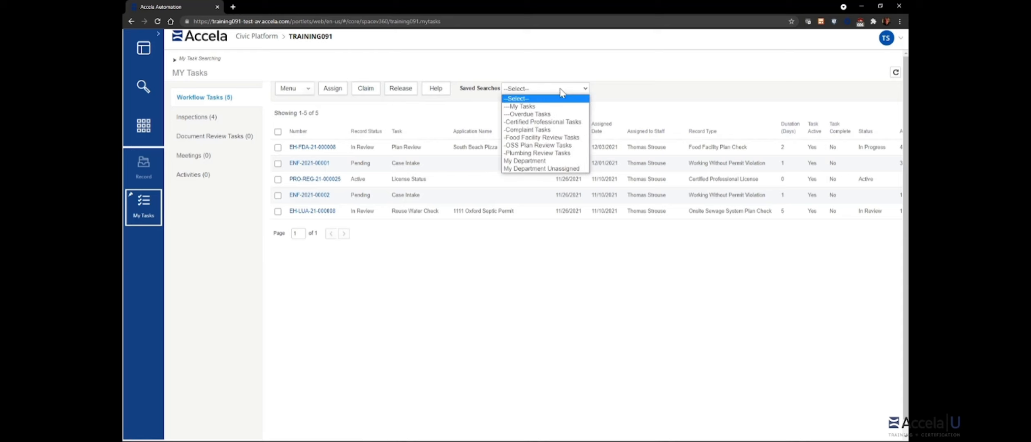
click(539, 169)
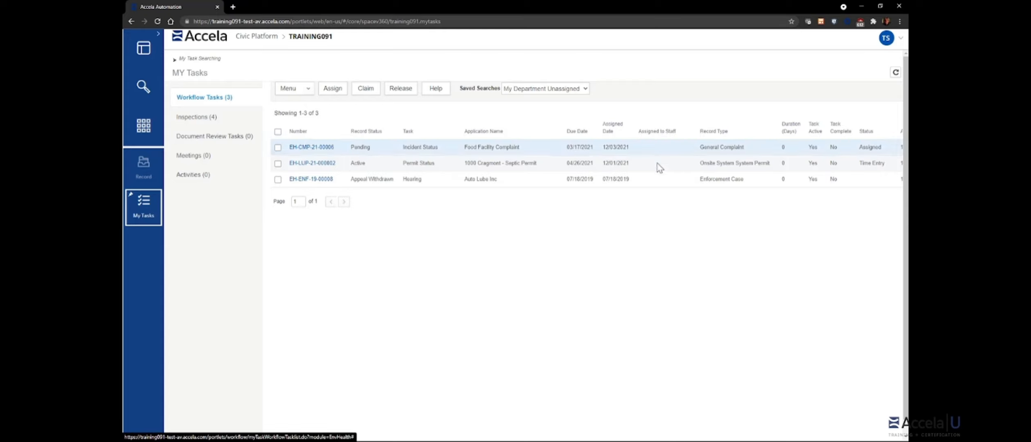
Step: Select the Incident Status, Permit Status and Hearing tasks and start assigning them
click(278, 147)
click(277, 163)
click(278, 178)
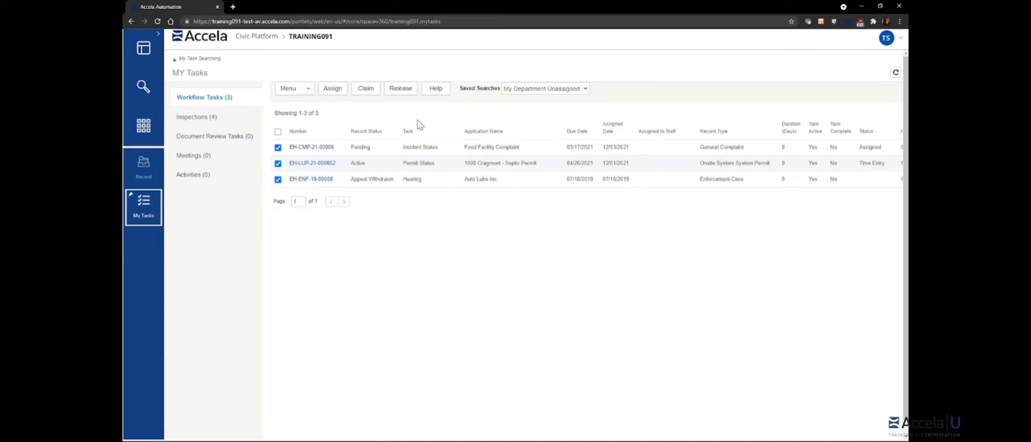
click(333, 90)
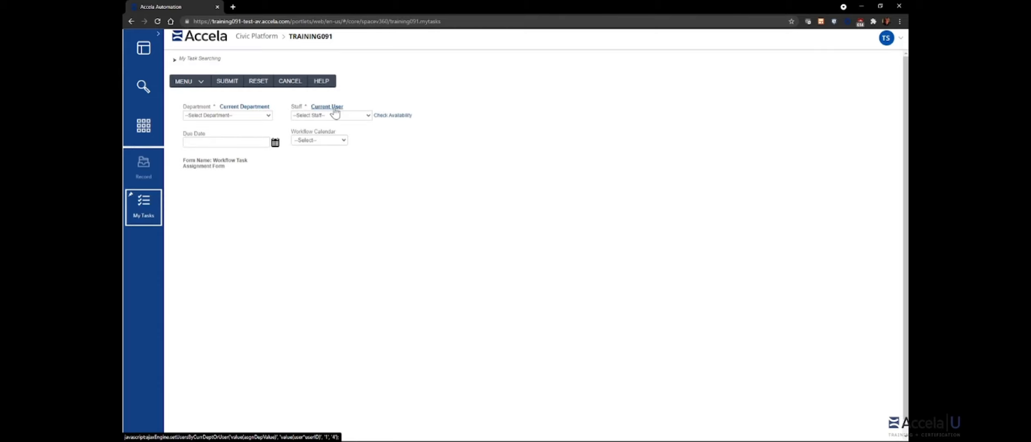
Step: Check the Workflow Calendar options, then cancel the assignment without assigning anyone
click(342, 140)
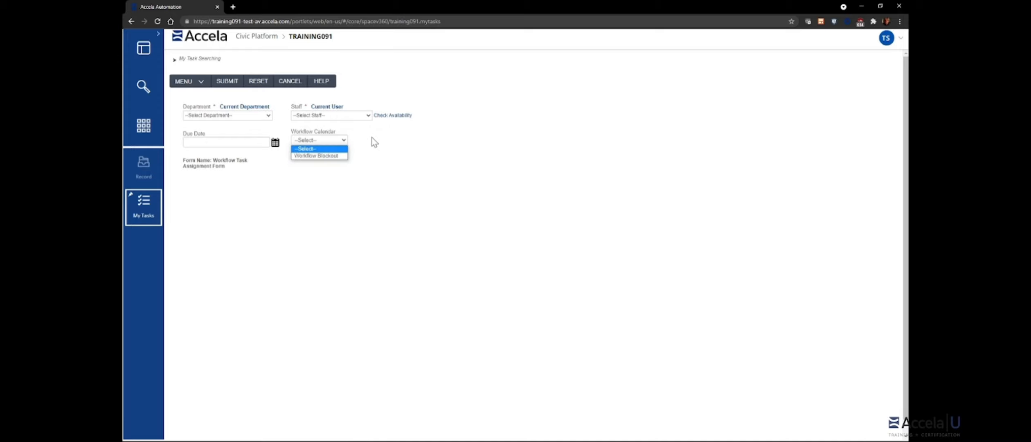
click(375, 142)
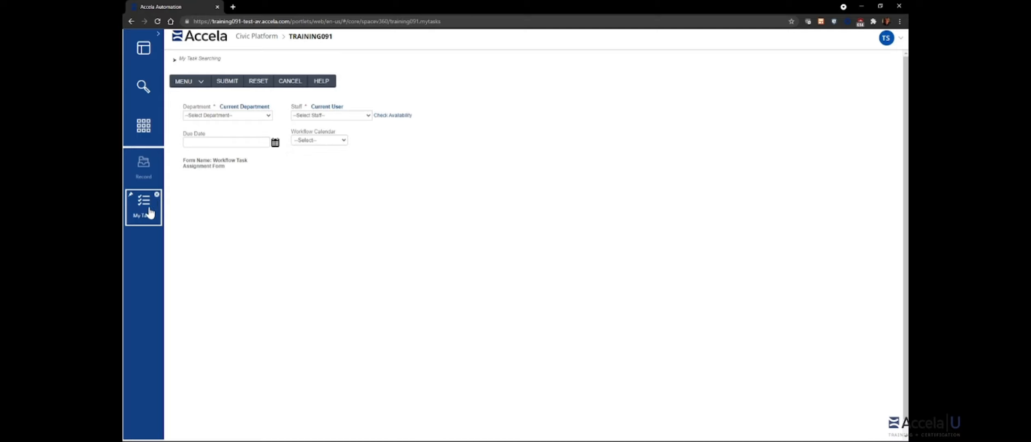
click(288, 86)
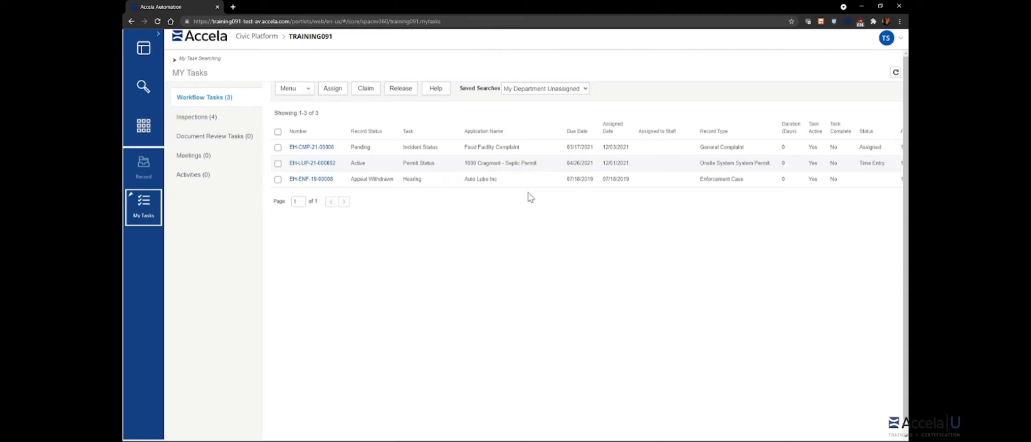
Step: Claim the Incident Status task EH-CMP-21-00006, leaving Permit Status and Hearing unassigned
click(277, 148)
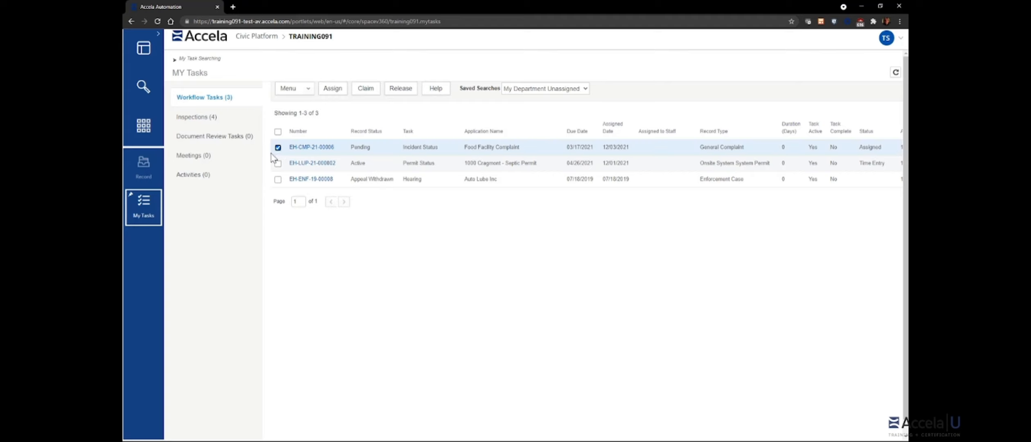
click(371, 93)
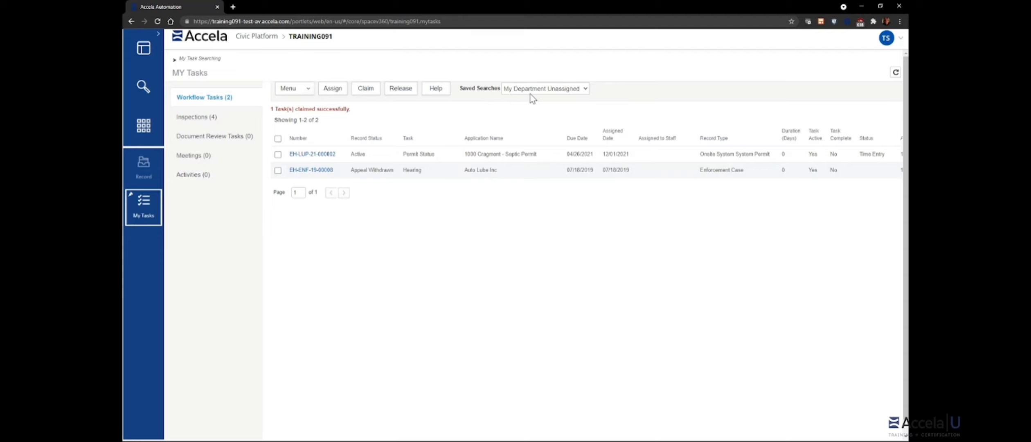
click(558, 90)
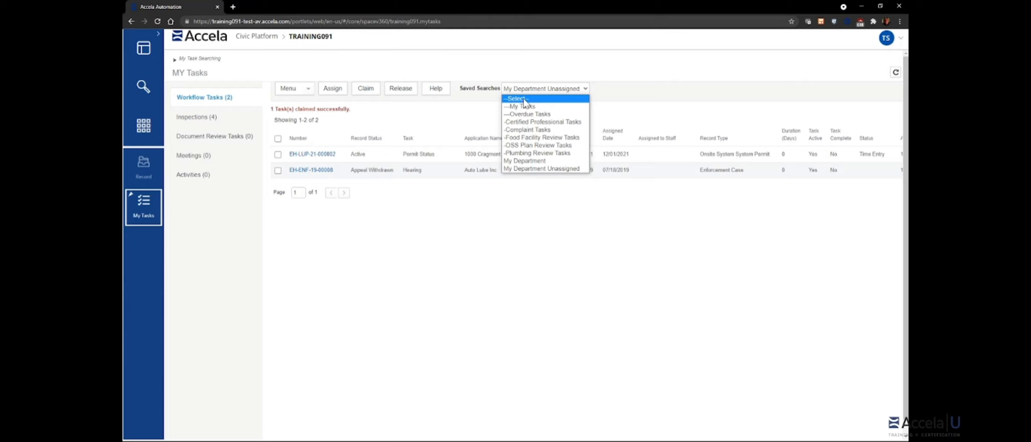
Step: Clear the saved search to show all tasks, then release task EH-CMP-21-00006
click(527, 99)
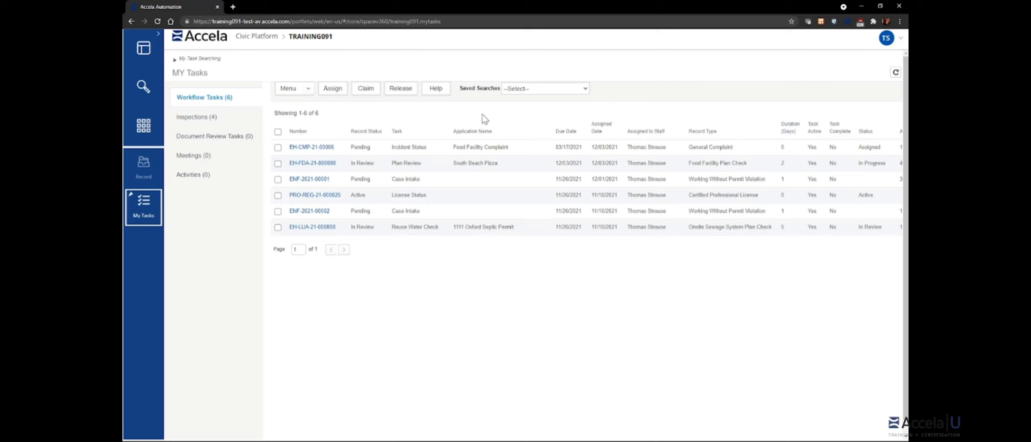
click(280, 149)
click(402, 91)
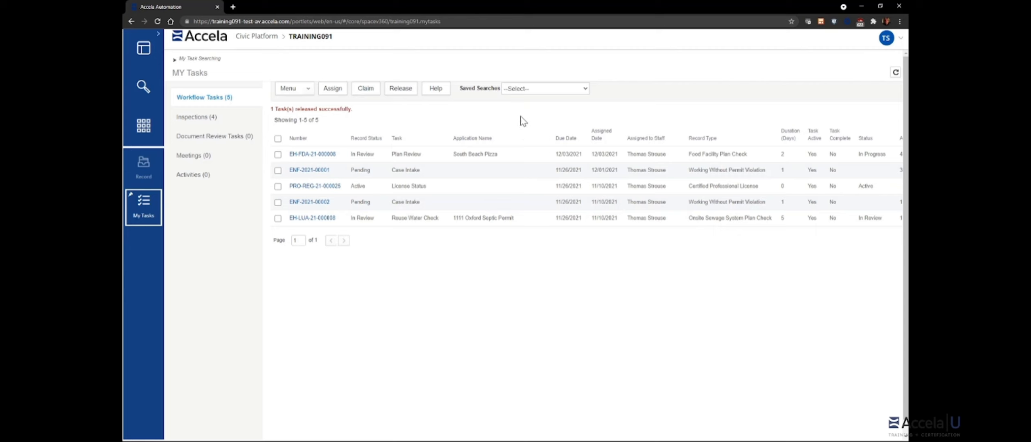
Step: Filter workflow tasks to the My Department Unassigned saved search, then go to the task dashboard
click(540, 91)
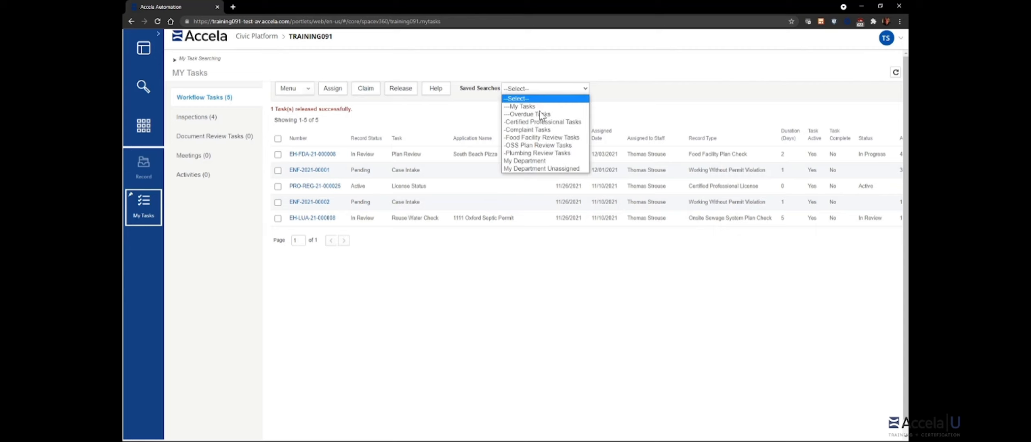
click(533, 169)
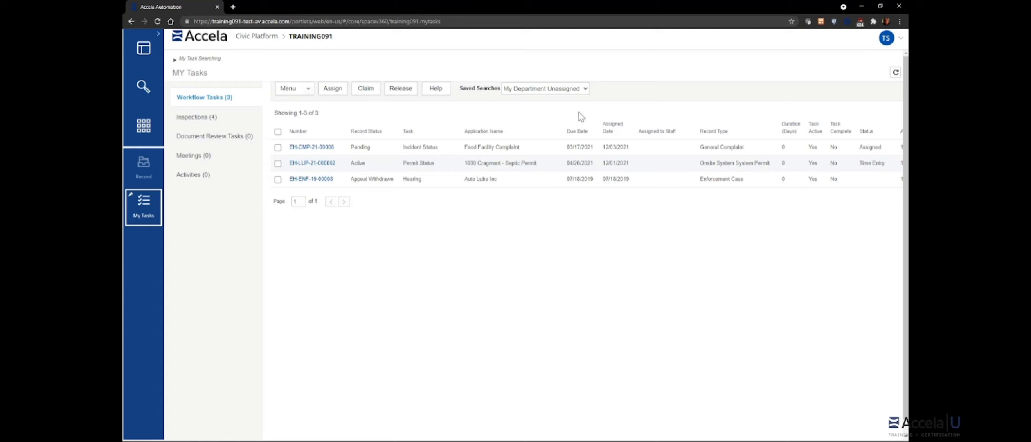
click(585, 88)
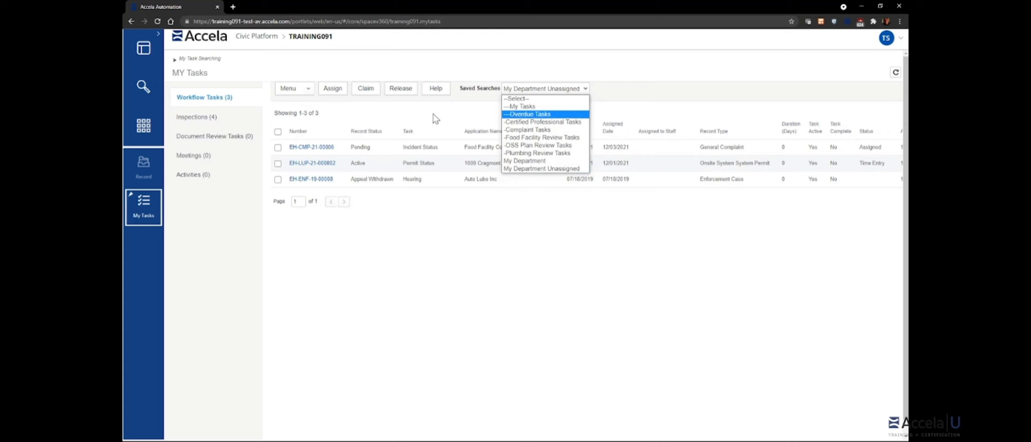
click(489, 116)
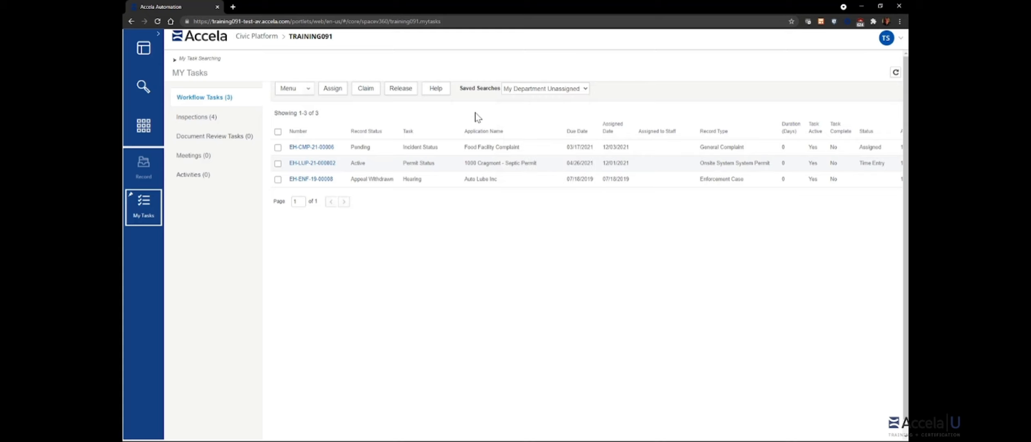
click(145, 49)
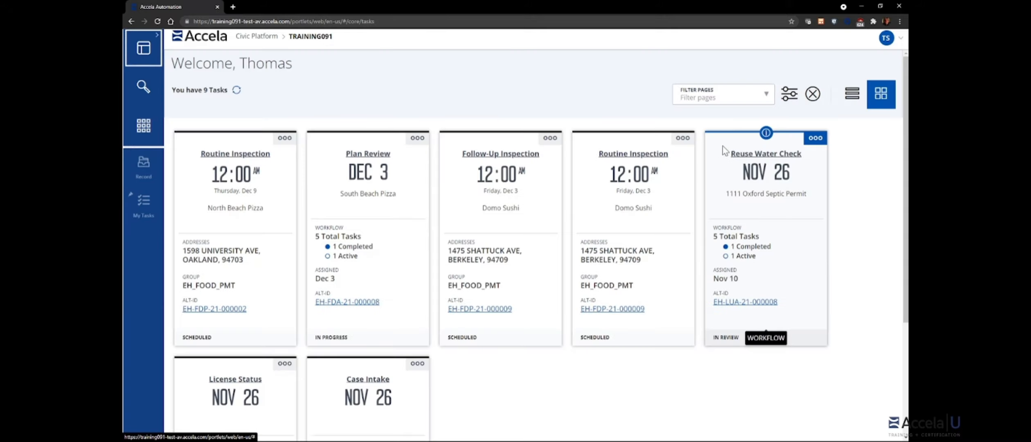
Step: Scroll through the dashboard's Filter Pages list, then return to the My Tasks workflow list
click(762, 98)
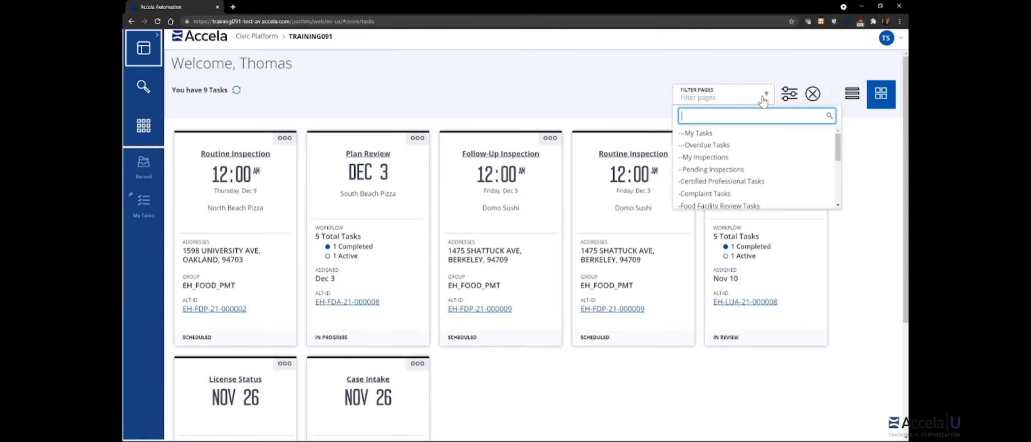
scroll(744, 144, down, 5)
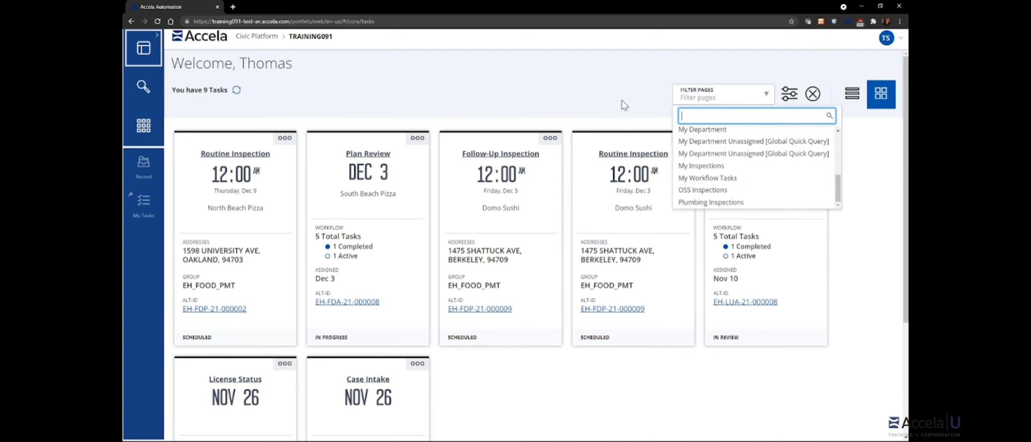
click(603, 100)
click(143, 201)
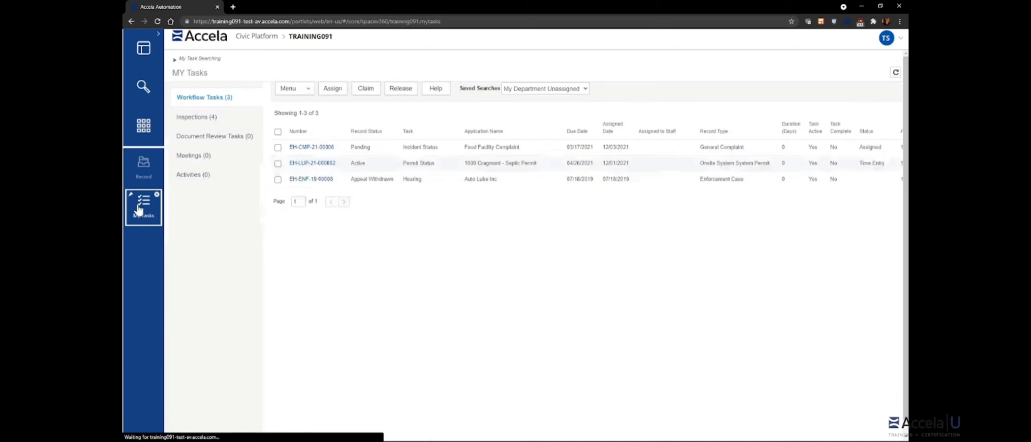
Step: Bring up the Workflow Tasks Menu options, keeping the My Department Unassigned filter
click(585, 87)
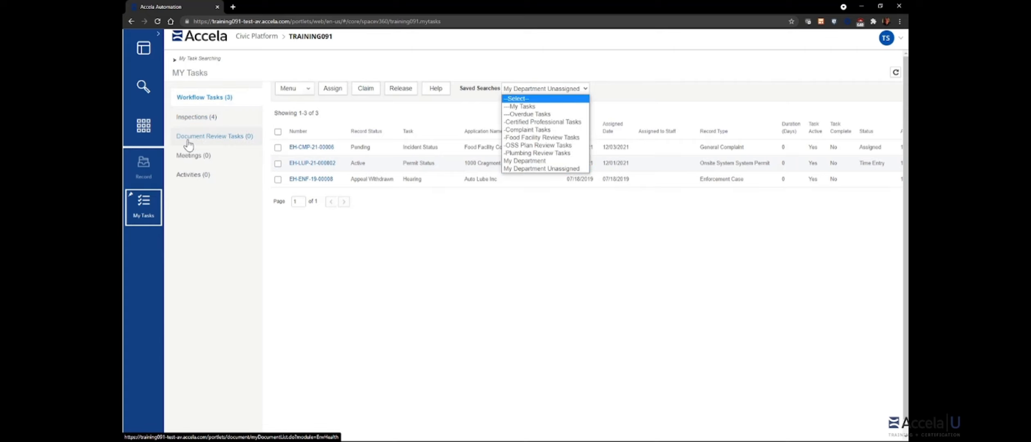
click(569, 236)
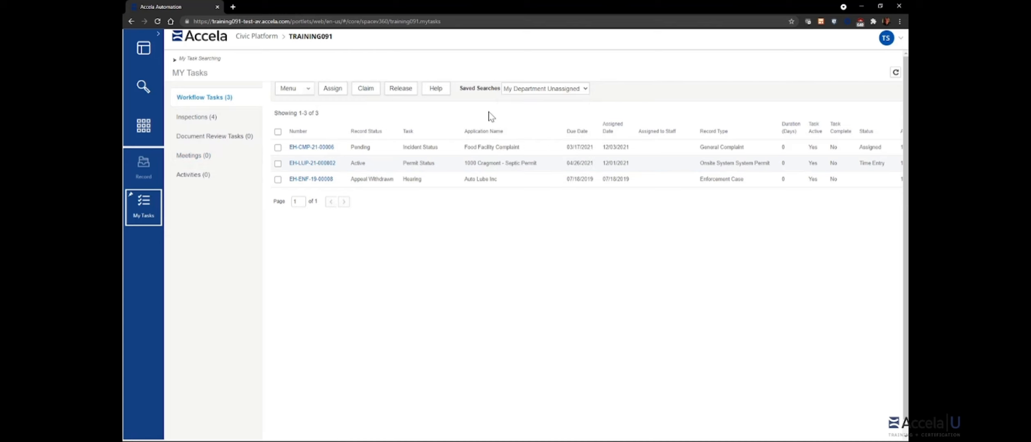
click(304, 93)
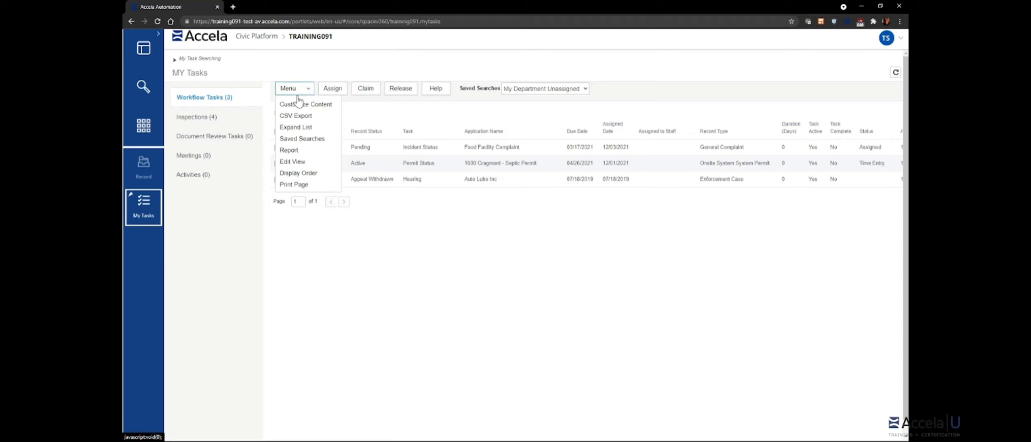
Step: Open Saved Searches management, start a new search, then cancel back to My Tasks
click(298, 139)
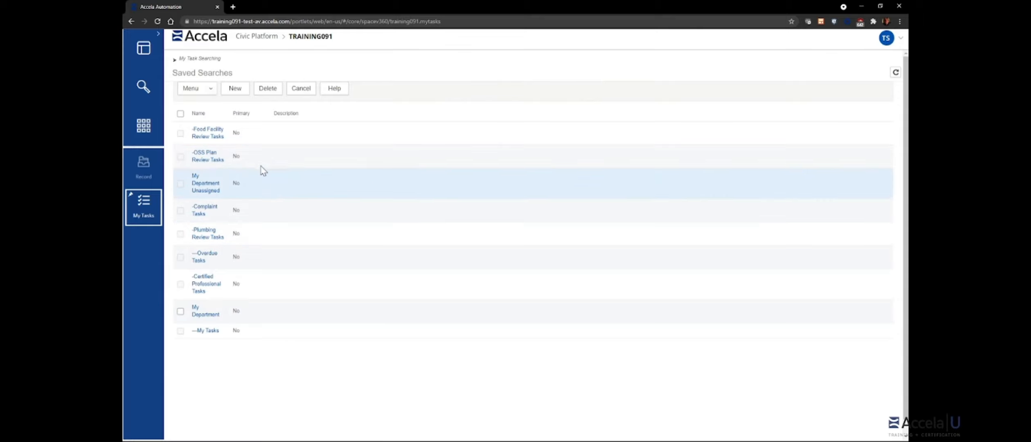
click(239, 94)
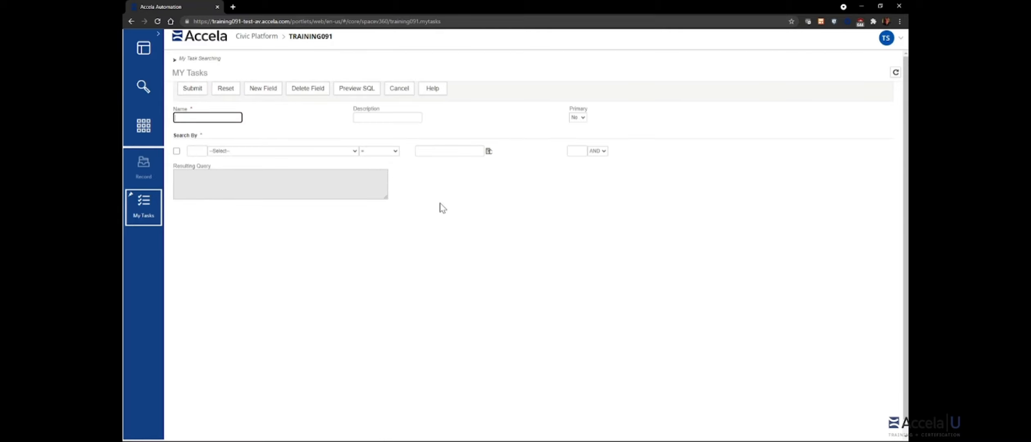
click(403, 93)
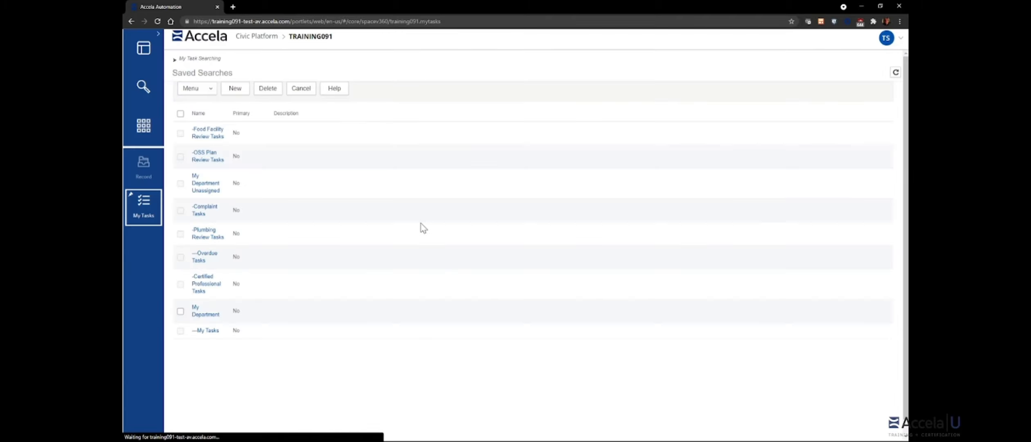
click(302, 93)
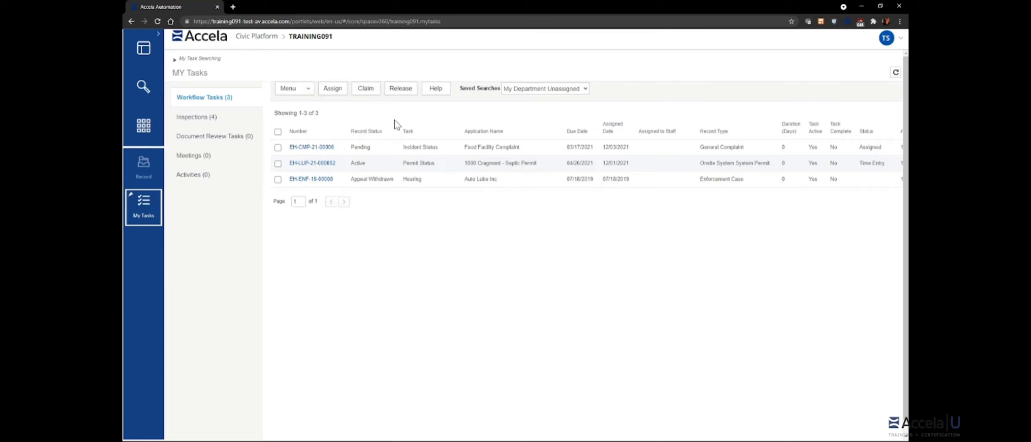
click(300, 90)
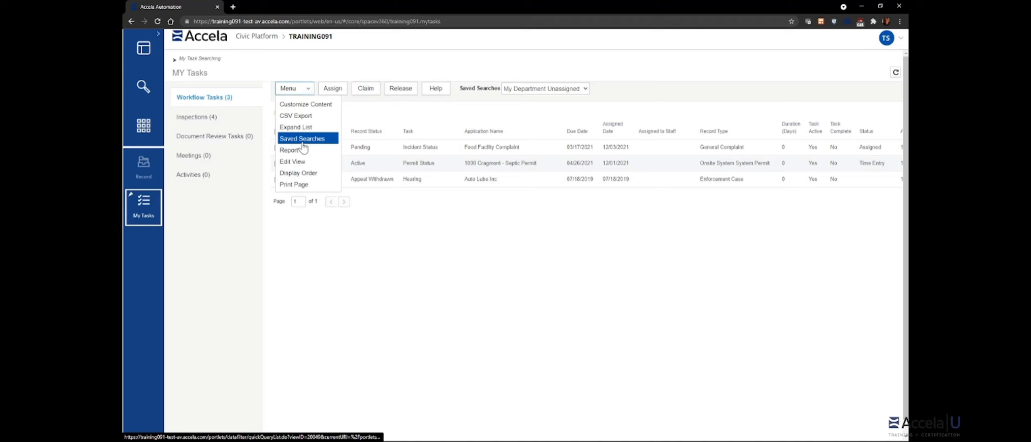
click(572, 90)
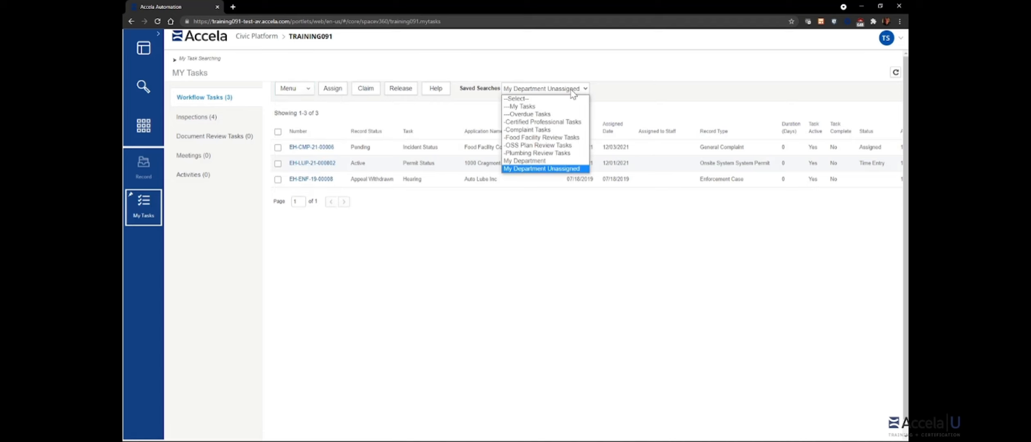
click(462, 117)
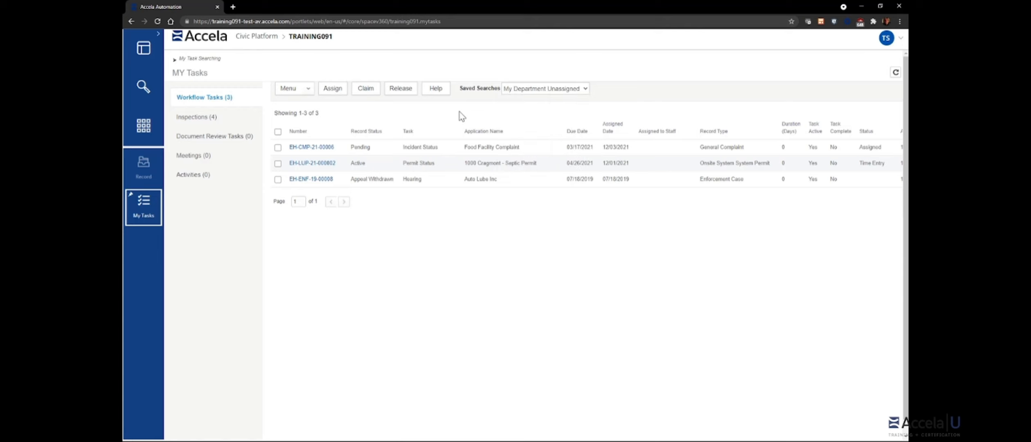